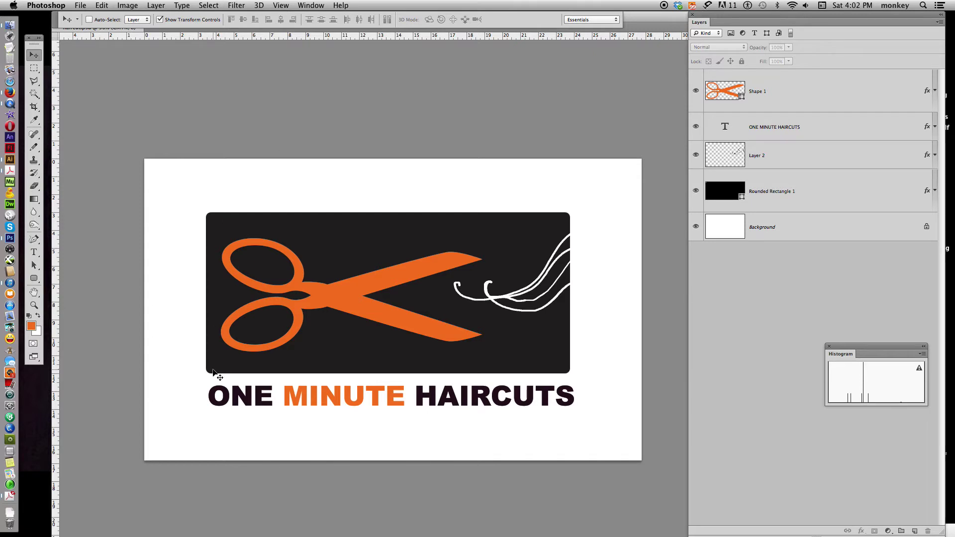
Step: Show the Channels panel and toggle each CMYK channel to inspect the inks, then close it
left_click(312, 6)
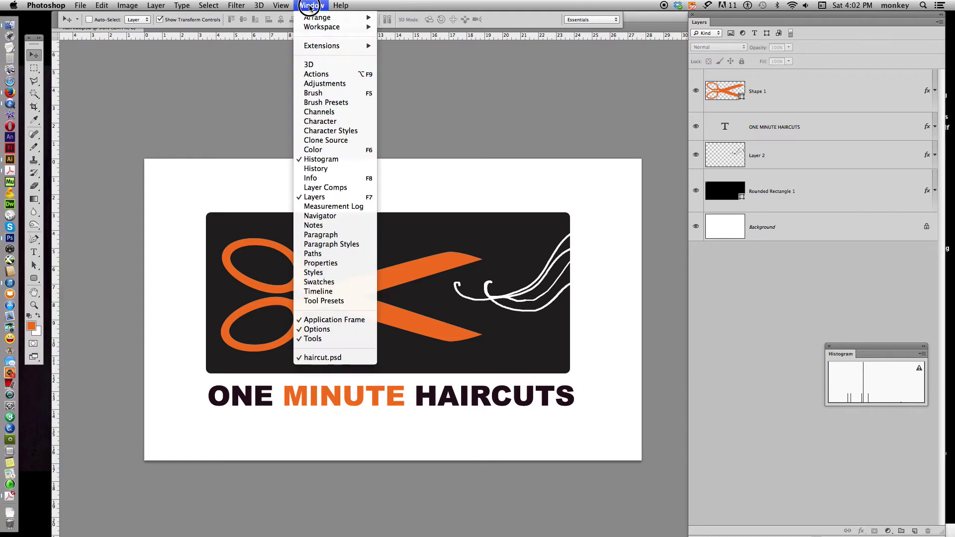
left_click(359, 114)
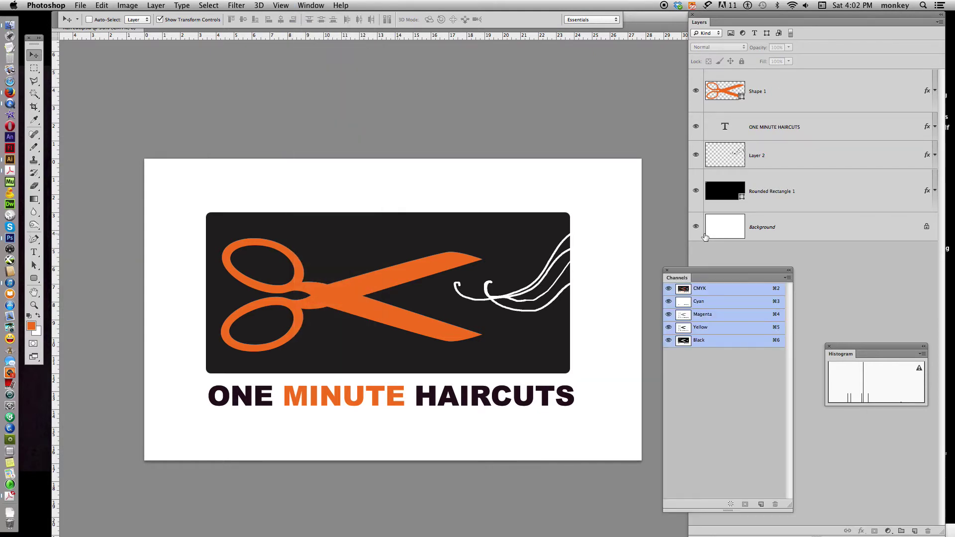
mouse_move(720, 269)
left_mouse_down()
mouse_move(710, 257)
mouse_move(714, 85)
left_mouse_up()
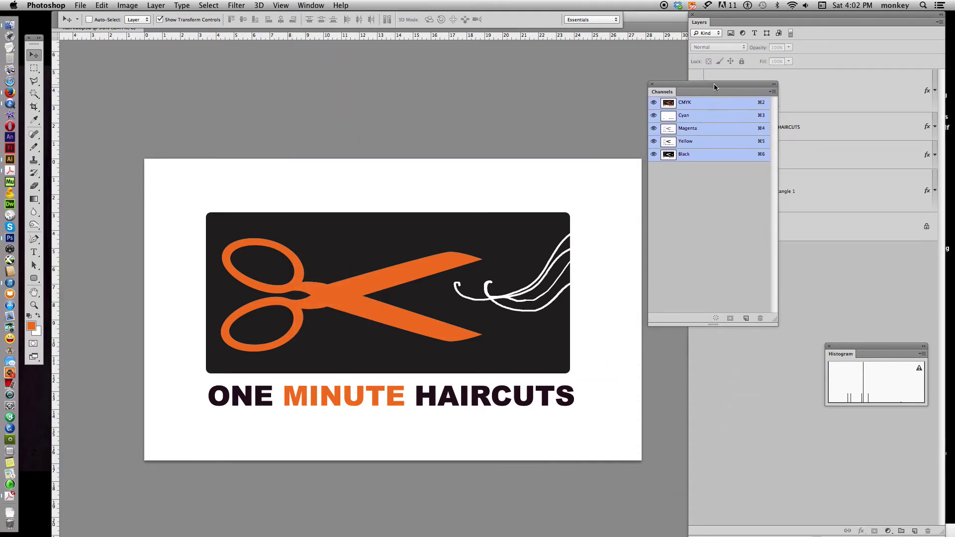
left_click(654, 154)
left_click(655, 141)
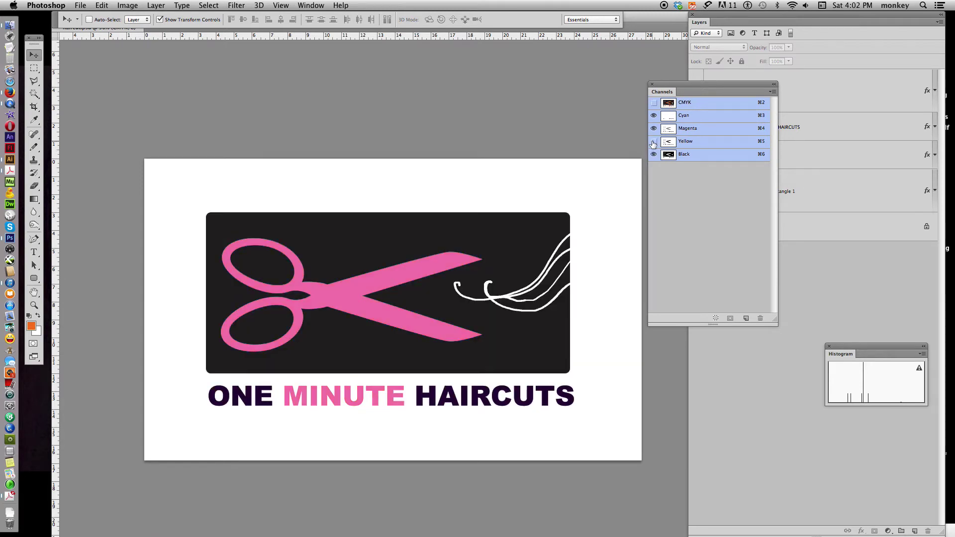
left_click(655, 142)
left_click(654, 129)
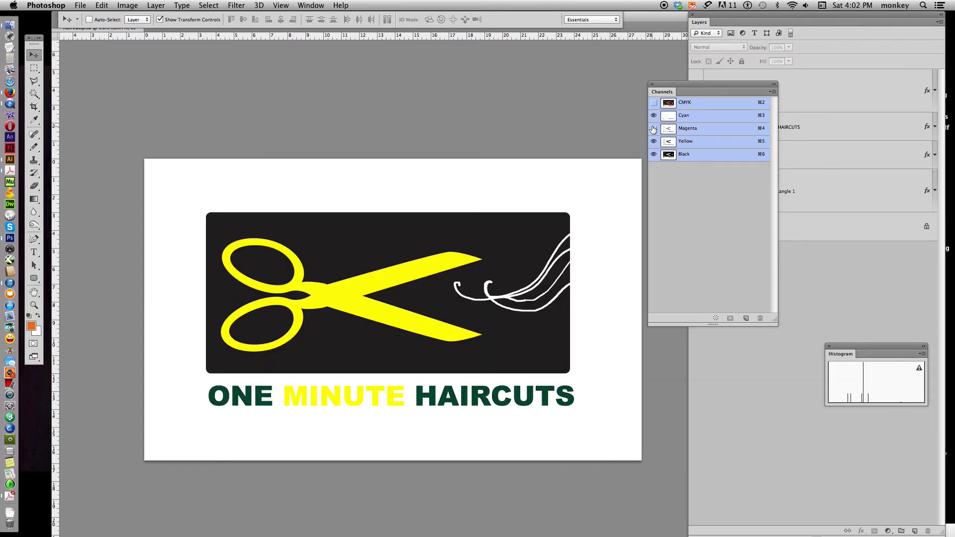
left_click(654, 116)
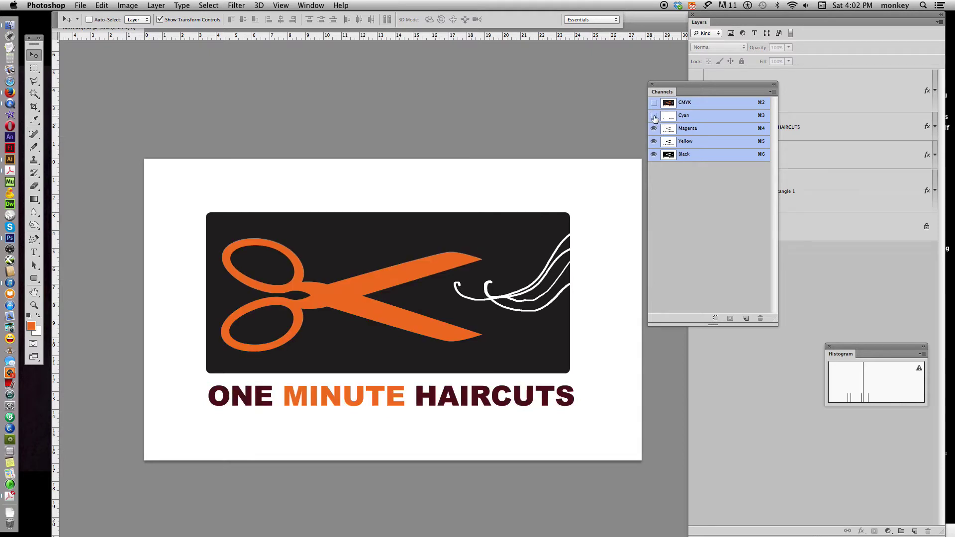
left_click(654, 117)
left_click_drag(685, 86, 719, 269)
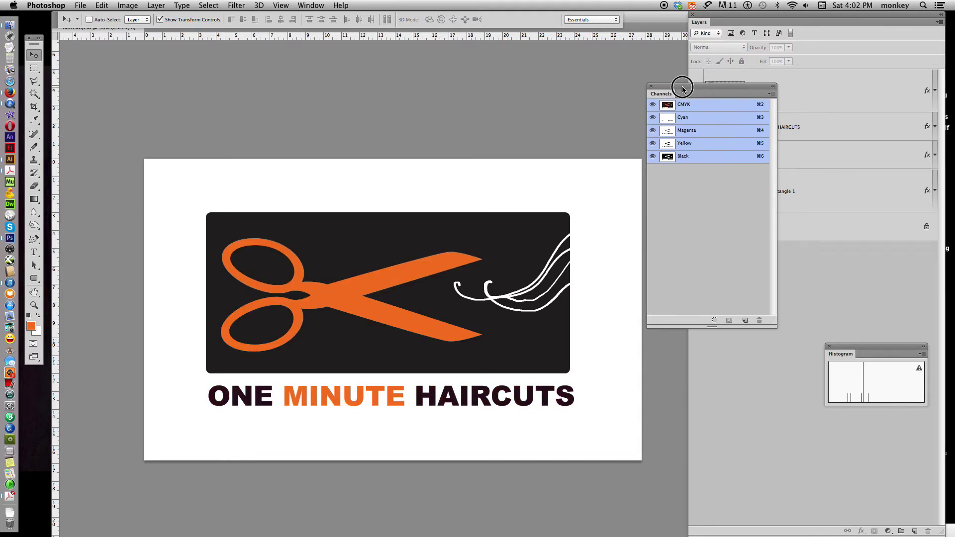
left_click_drag(719, 269, 708, 260)
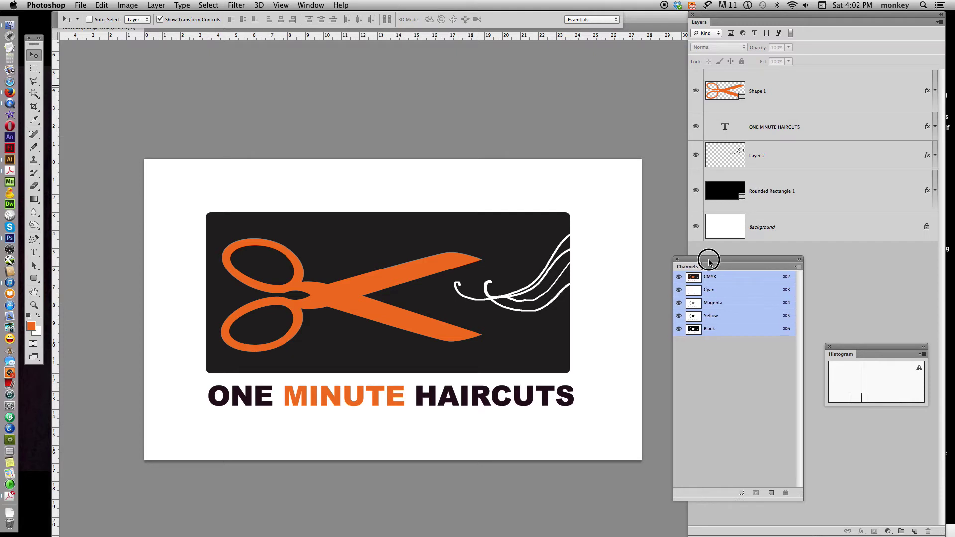
left_click_drag(708, 260, 725, 261)
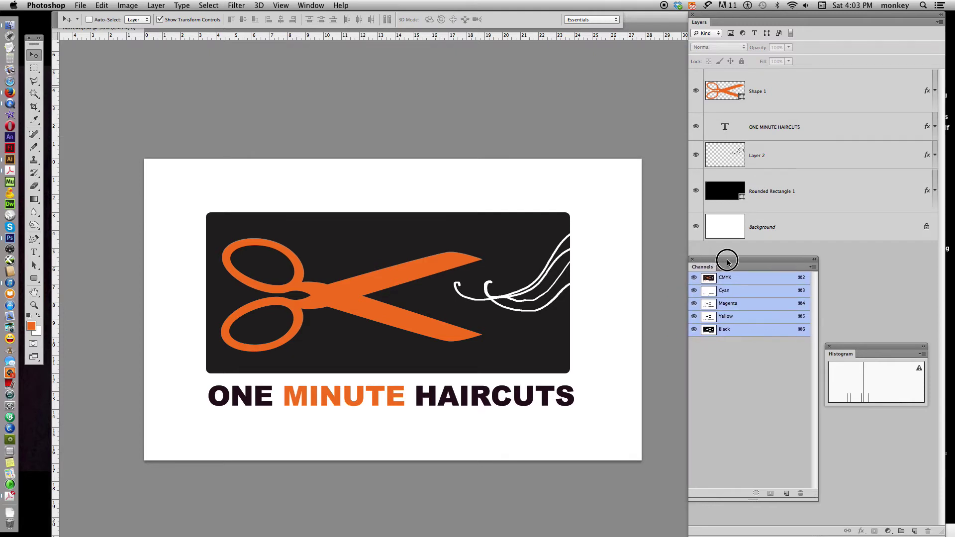
left_click(694, 261)
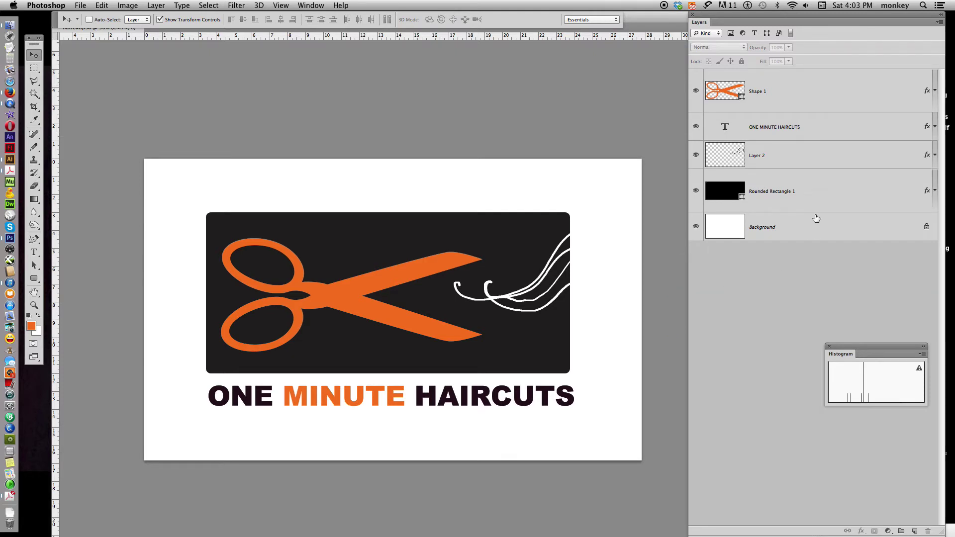
Step: Set Rounded Rectangle 1's colour overlay to pure black, C0 M0 Y0 K100
left_click(808, 191)
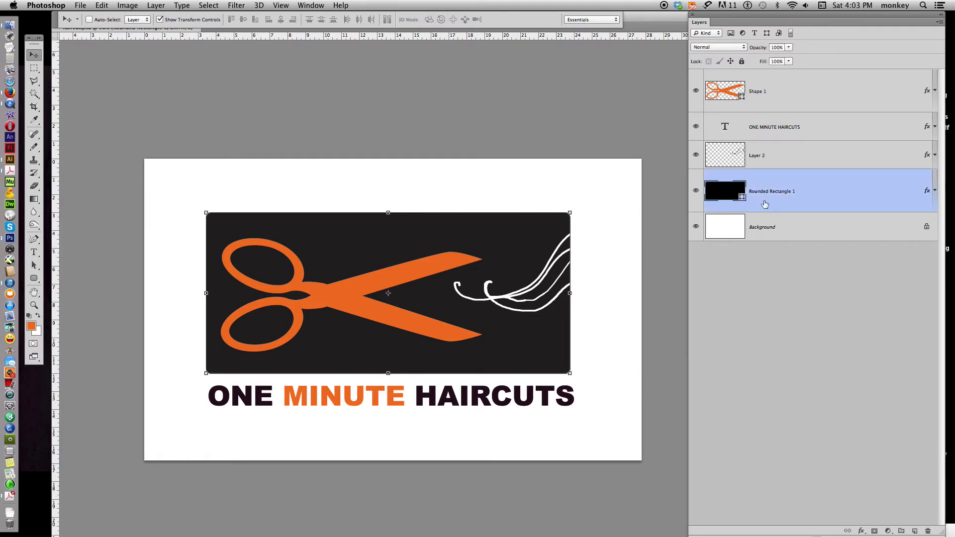
double_click(821, 191)
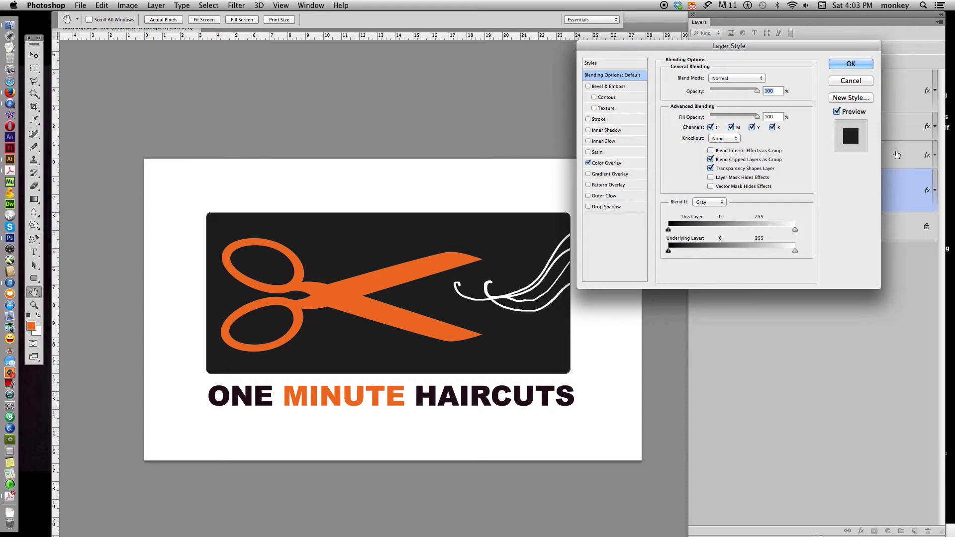
left_click(607, 163)
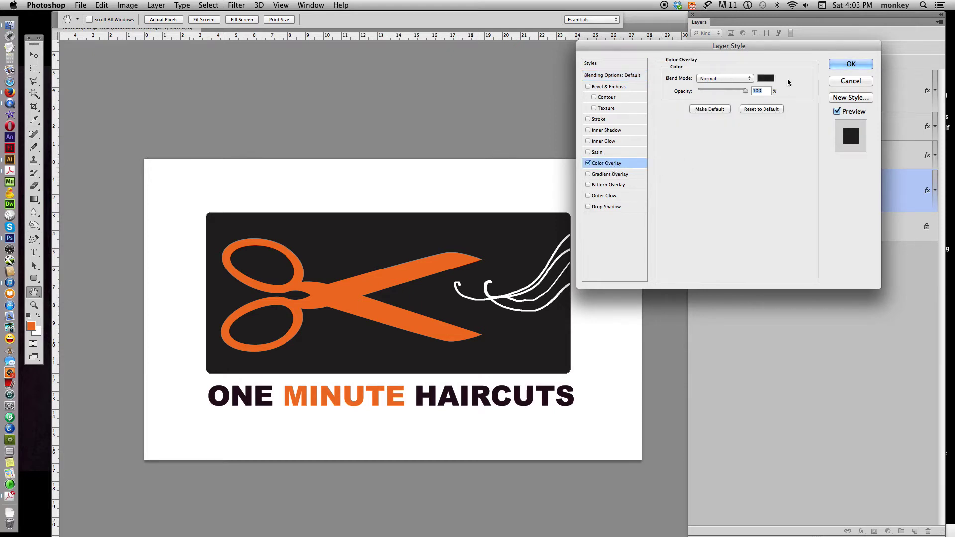
left_click(765, 78)
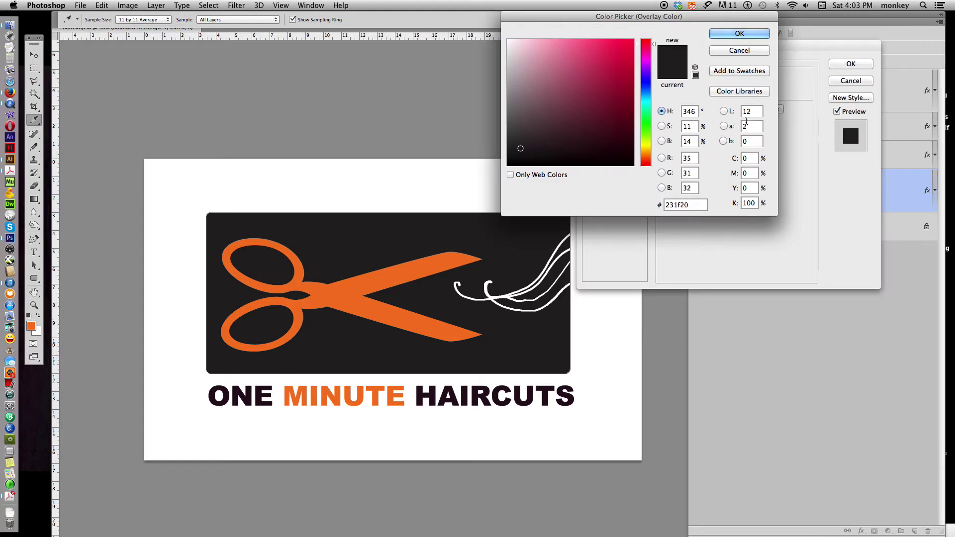
left_click(616, 146)
left_click_drag(616, 145, 622, 148)
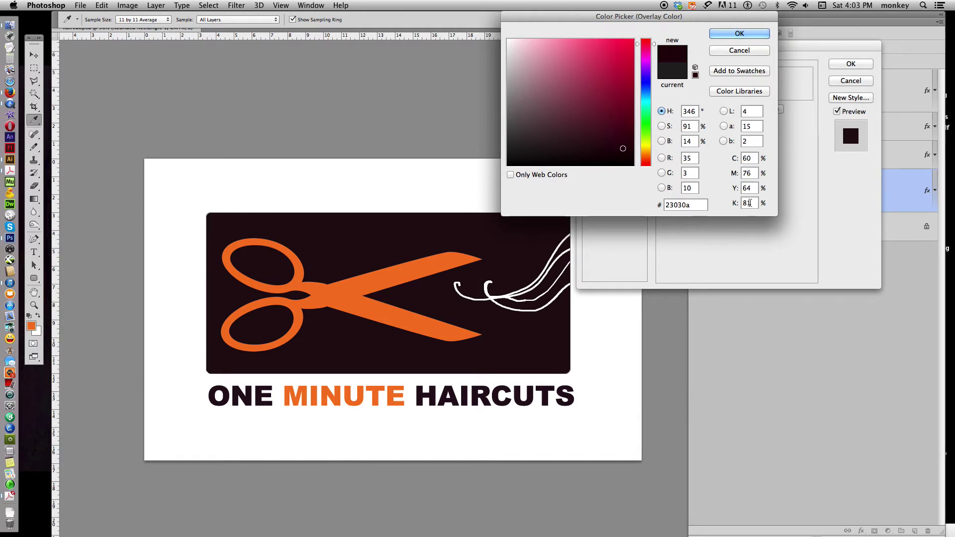
double_click(744, 158)
type("0")
key("Tab")
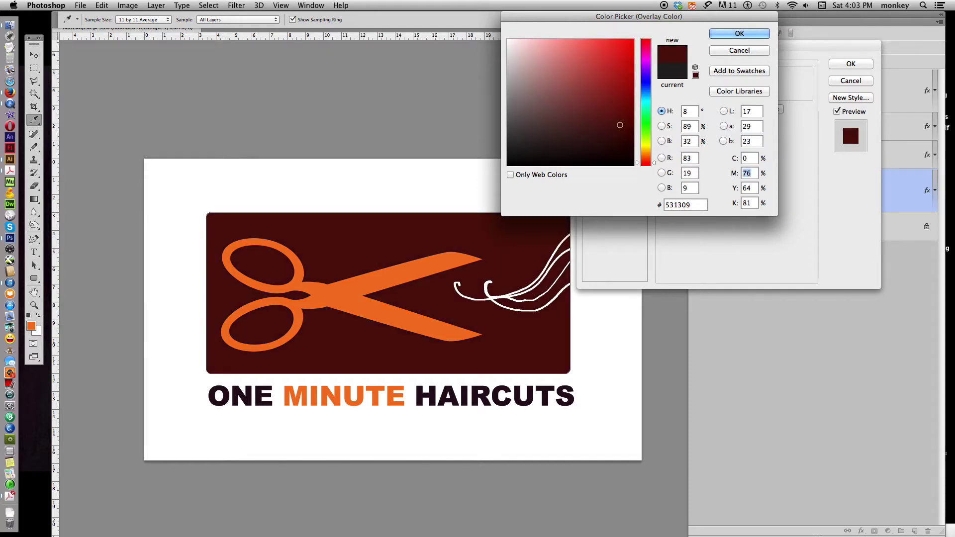
type("0")
key("Tab")
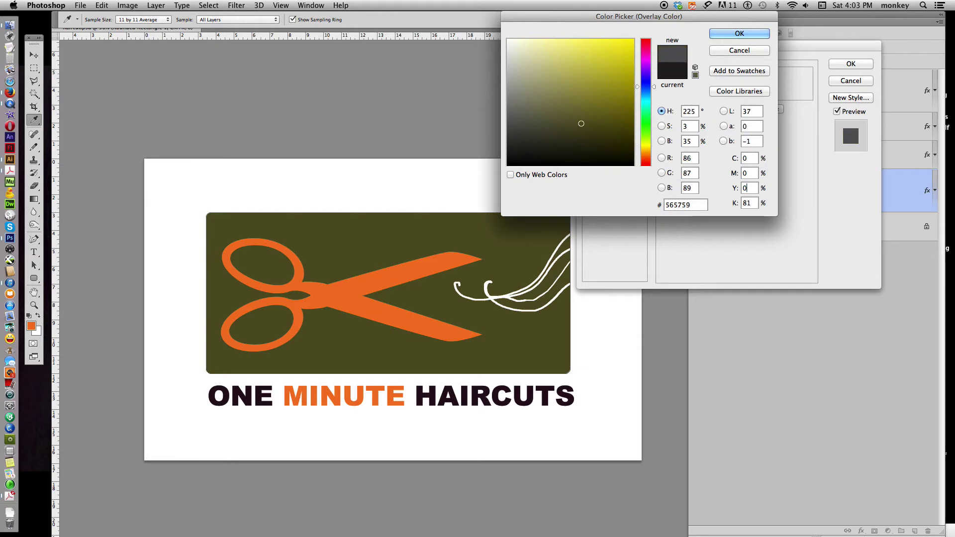
type("0")
key("Tab")
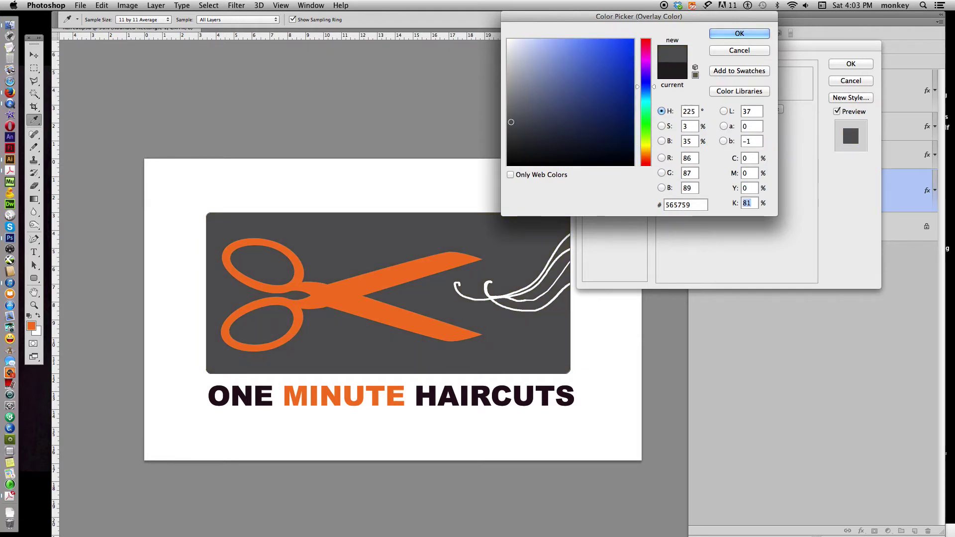
type("100")
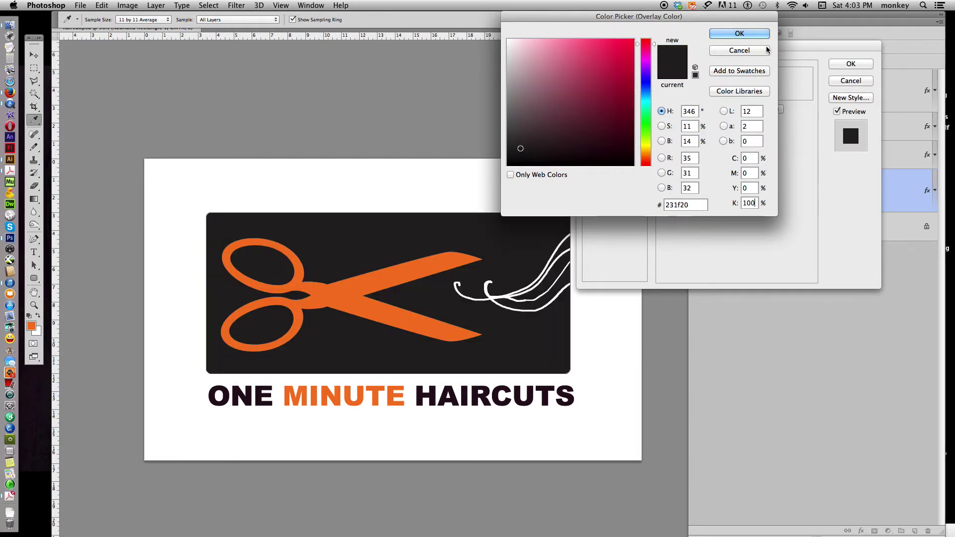
left_click(754, 35)
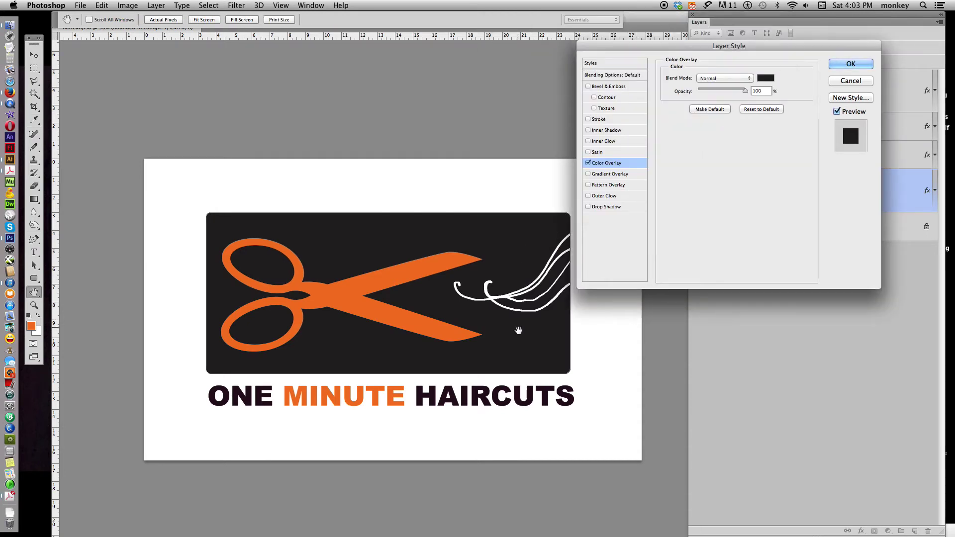
left_click(851, 65)
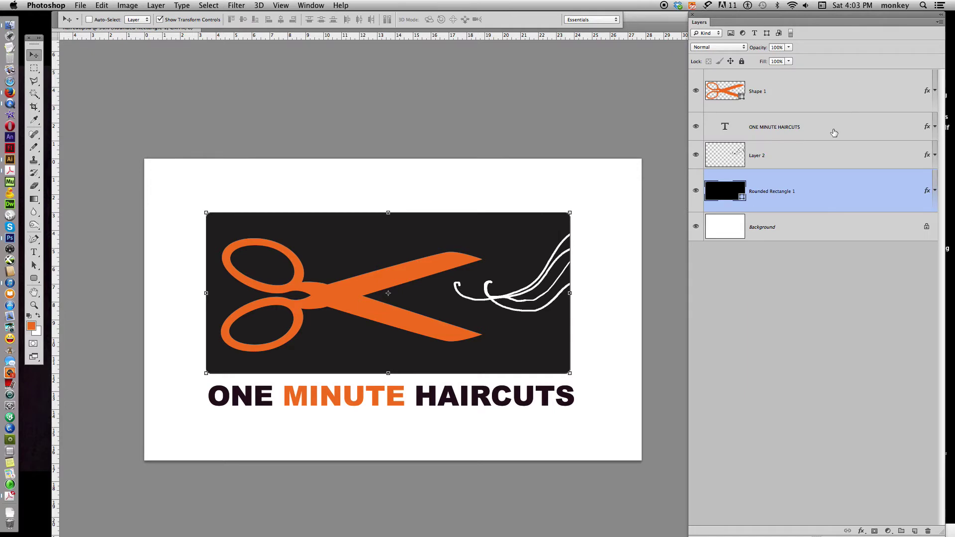
Step: Confirm Layer 2's hair-strands colour overlay is pure white and apply it
left_click(810, 158)
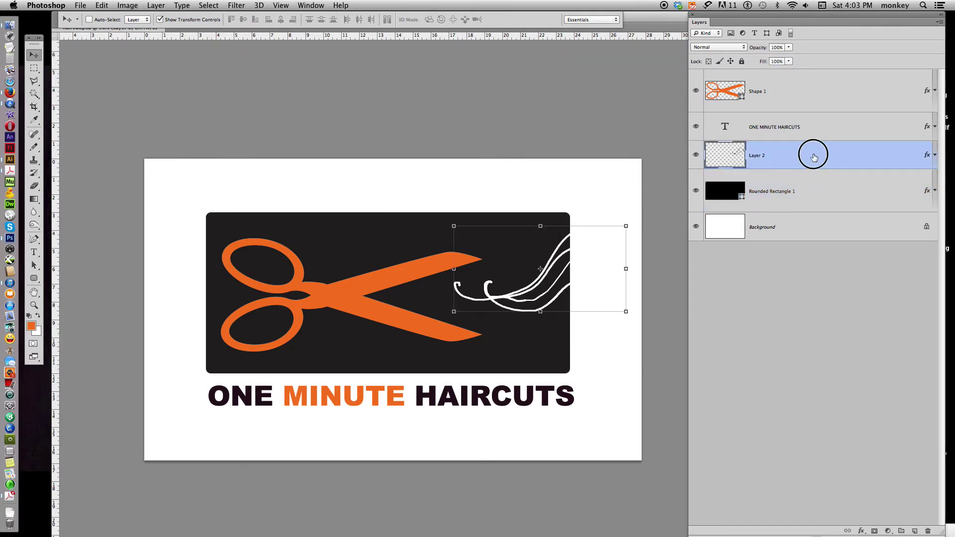
double_click(813, 156)
left_click(606, 163)
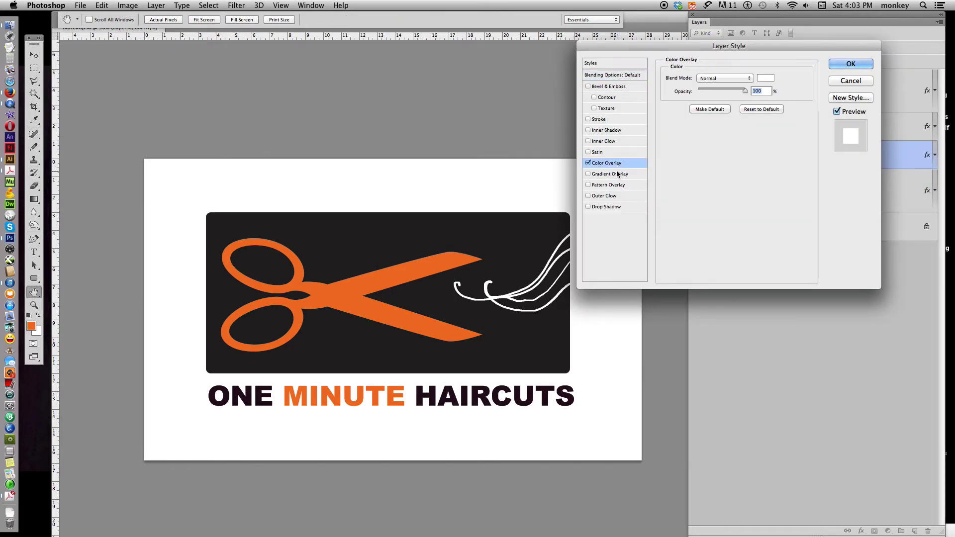
left_click(765, 78)
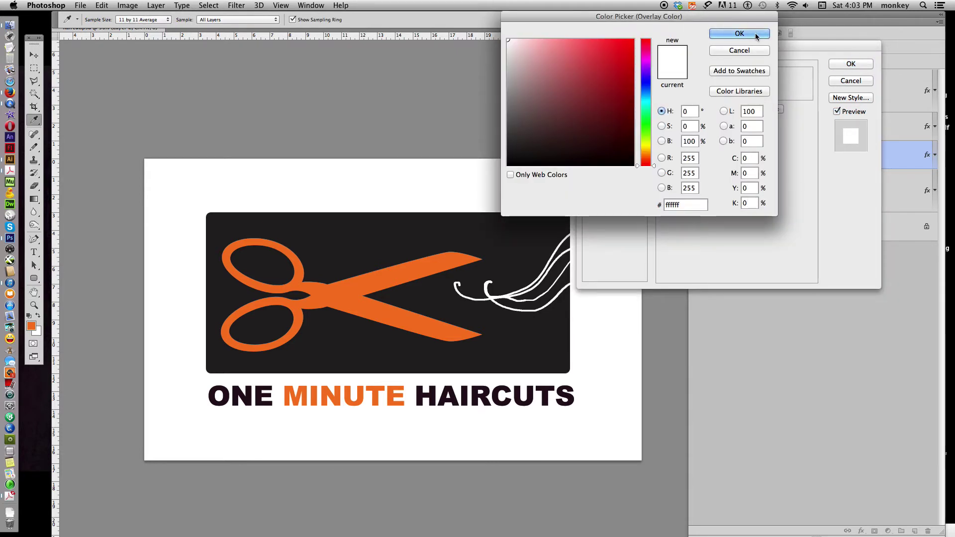
left_click(739, 33)
left_click(850, 63)
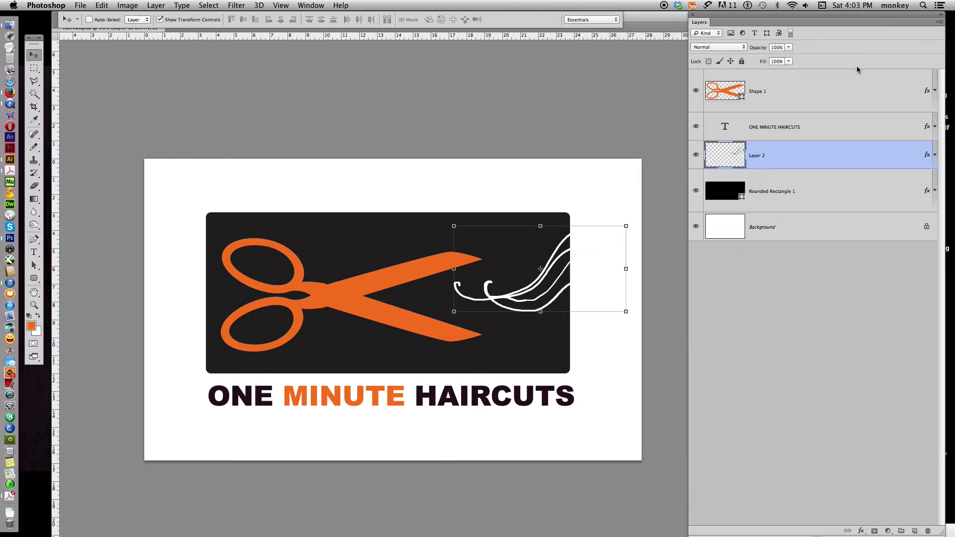
Step: Select the word HAIRCUTS and set its text colour to C0 M0 Y0 K100
left_click(842, 134)
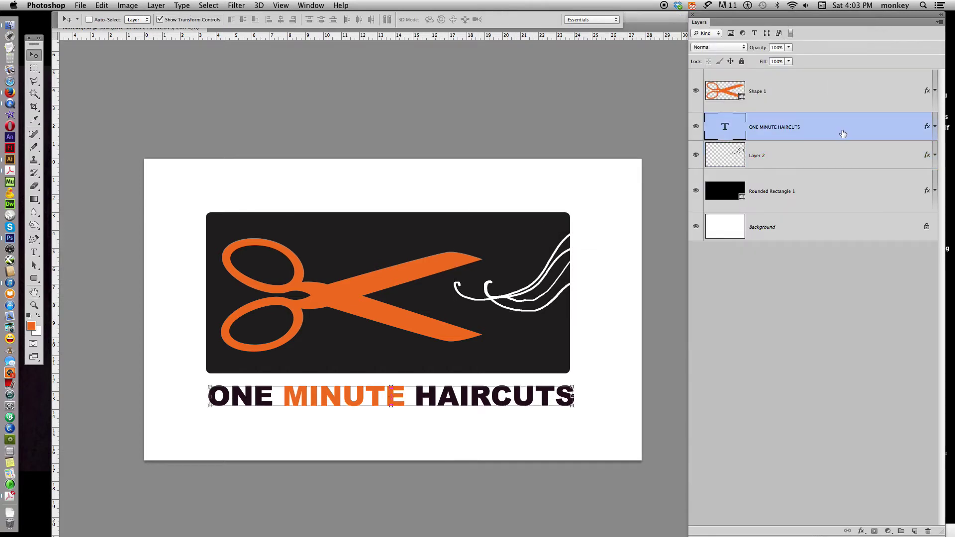
double_click(725, 128)
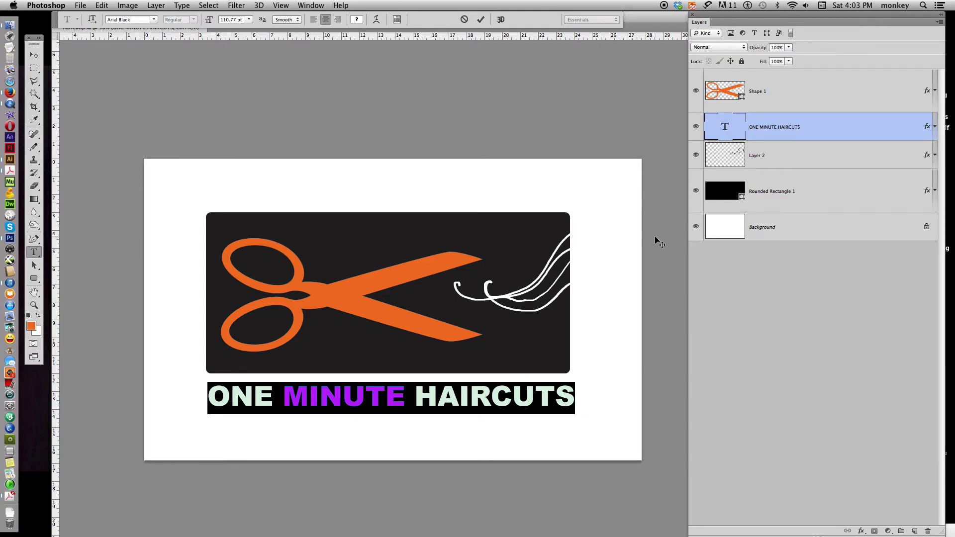
left_click_drag(415, 397, 590, 400)
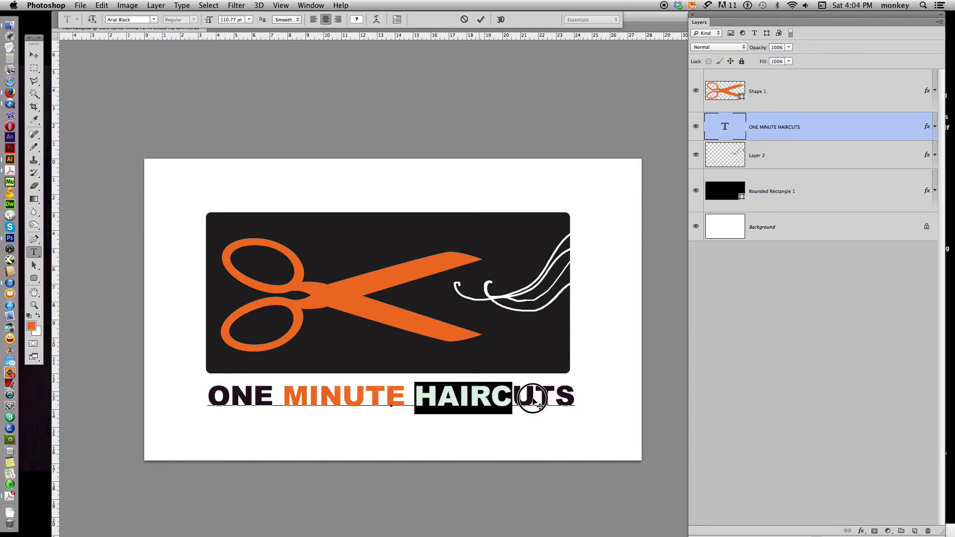
left_click(34, 328)
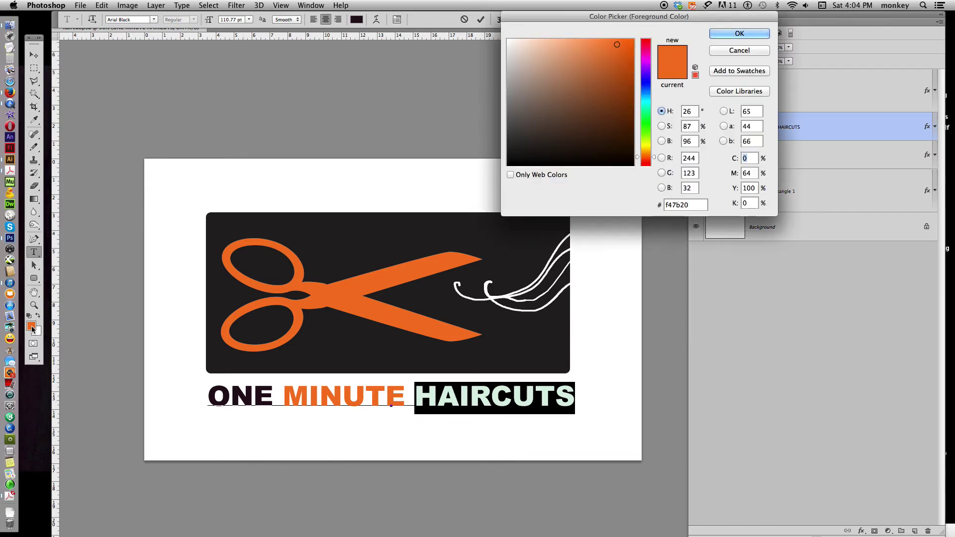
left_click(749, 158)
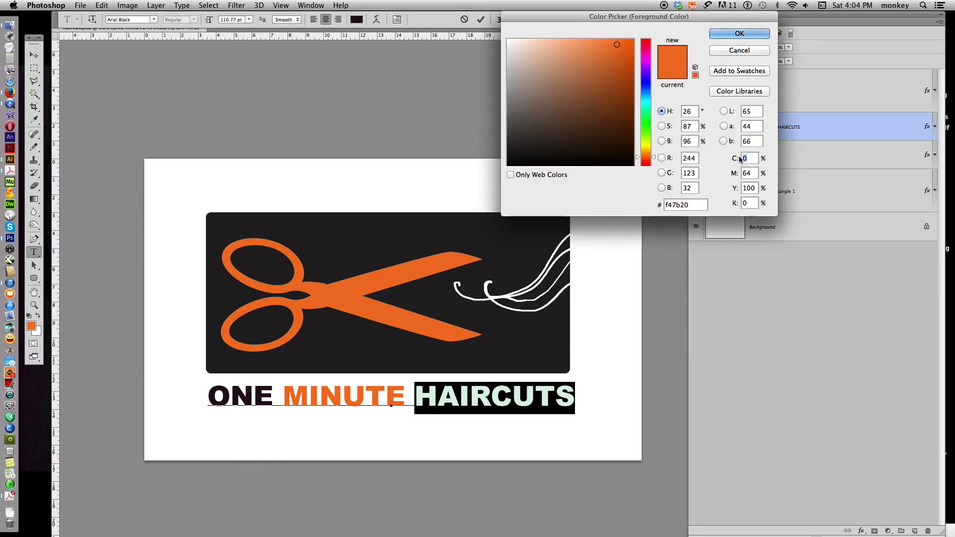
type("0")
key("Tab")
type("0")
key("Tab")
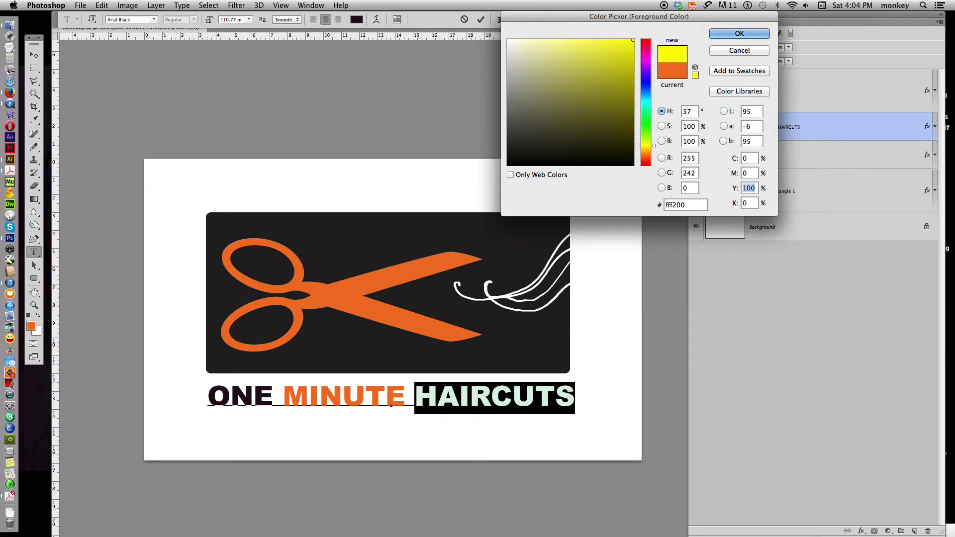
type("0")
key("Tab")
type("10")
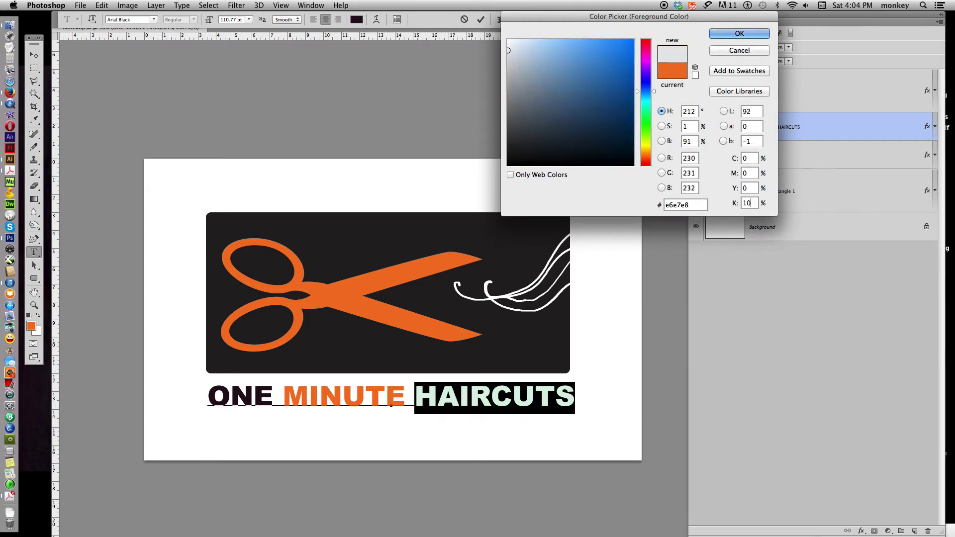
type("0")
left_click(738, 33)
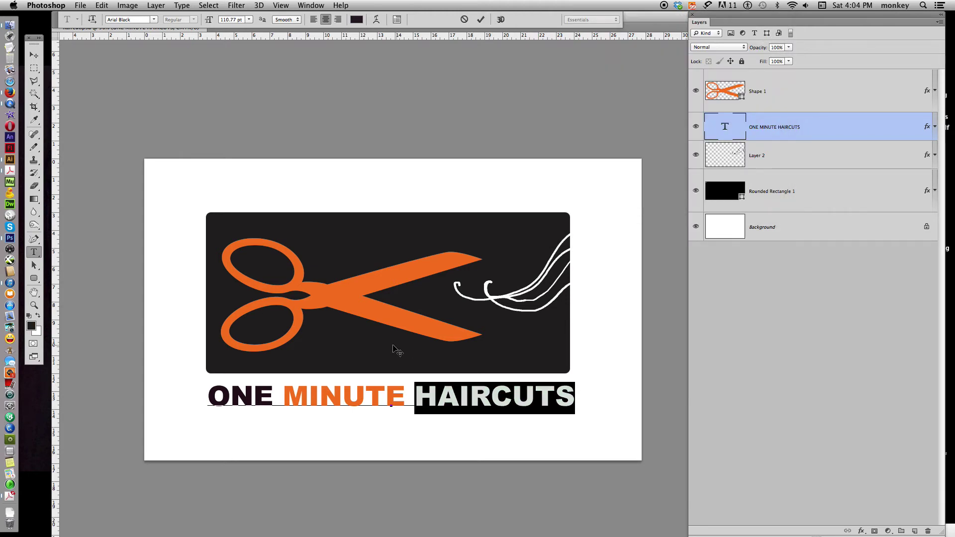
Step: Select the word ONE and set its text colour to pure black (K100)
left_click_drag(275, 393, 209, 393)
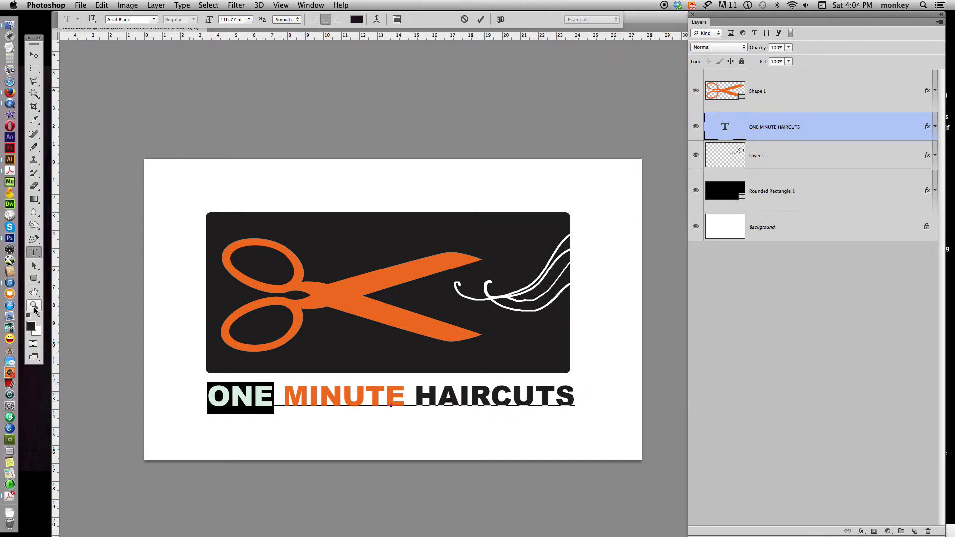
left_click(31, 326)
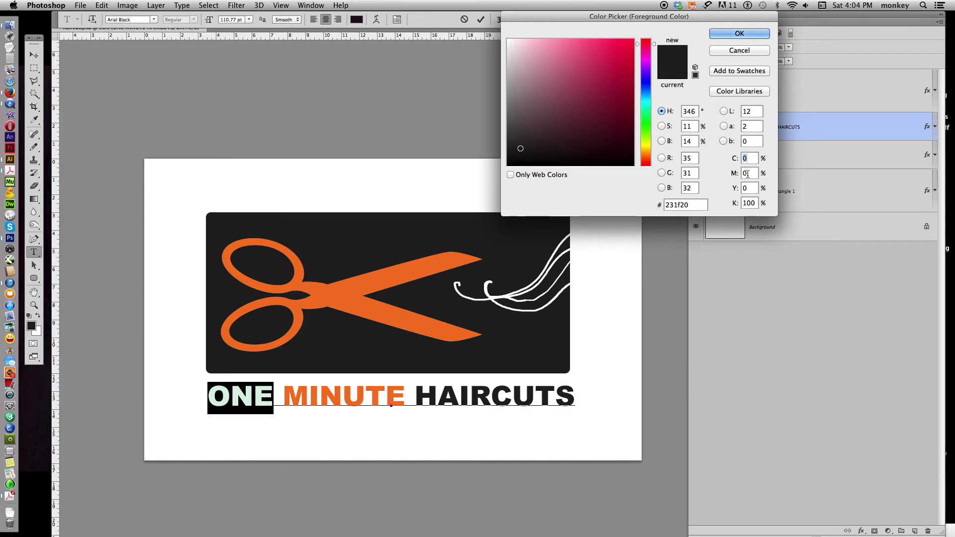
left_click(758, 35)
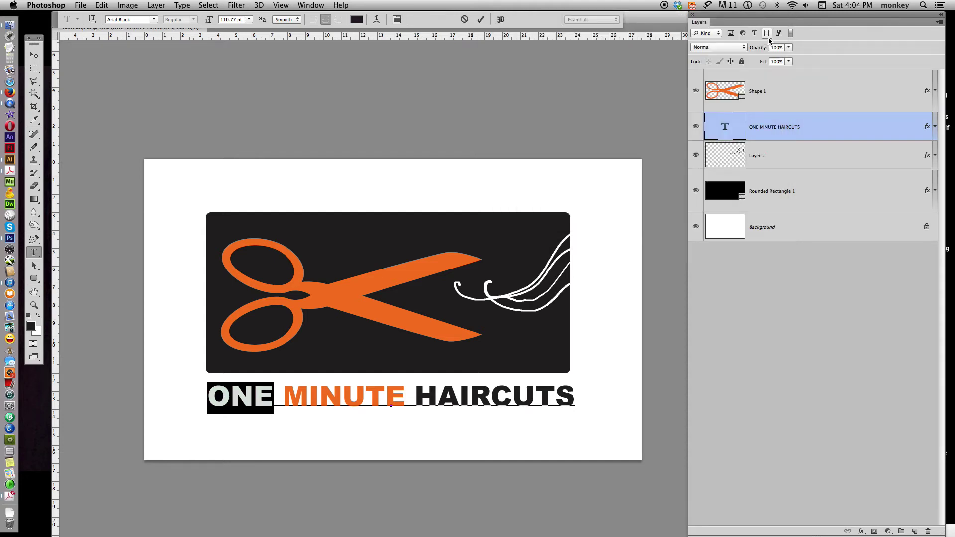
Step: Select the word MINUTE and set its text colour to pure magenta, C0 M100 Y0 K0
left_click_drag(406, 396, 279, 393)
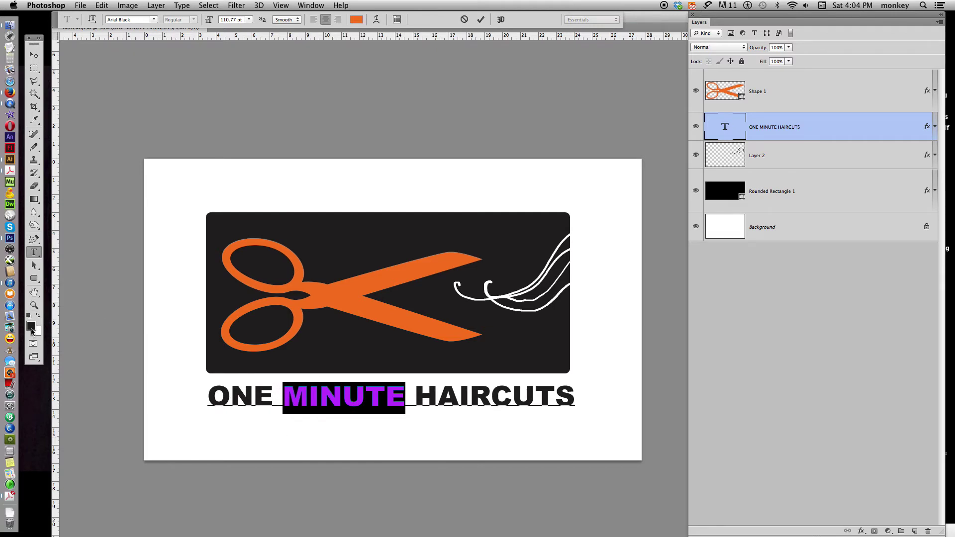
left_click(32, 327)
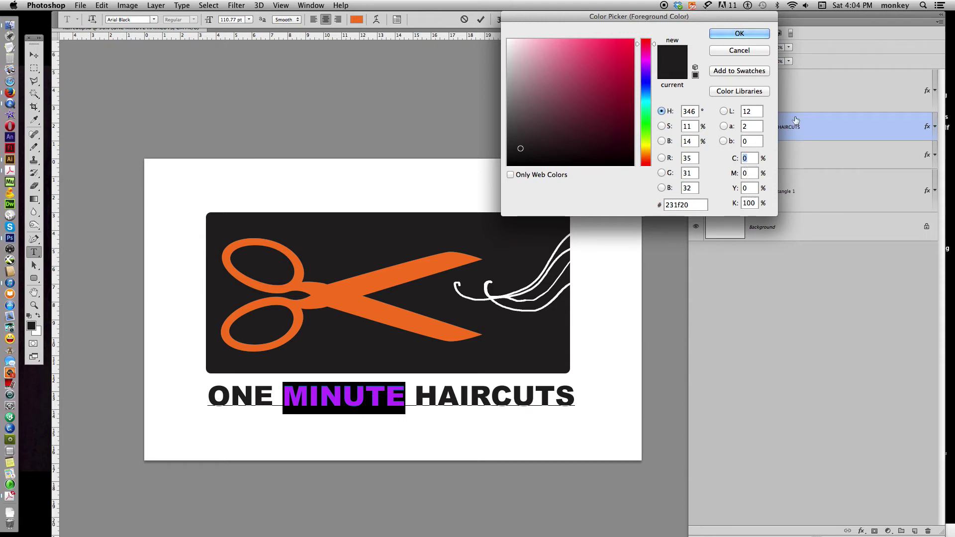
type("0")
key("Tab")
type("100")
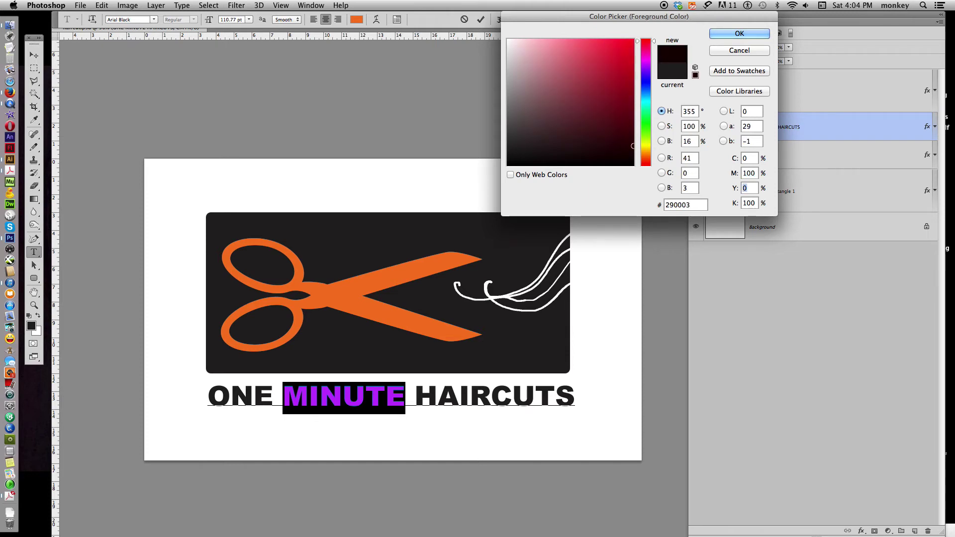
key("Tab")
key("Tab")
type("0")
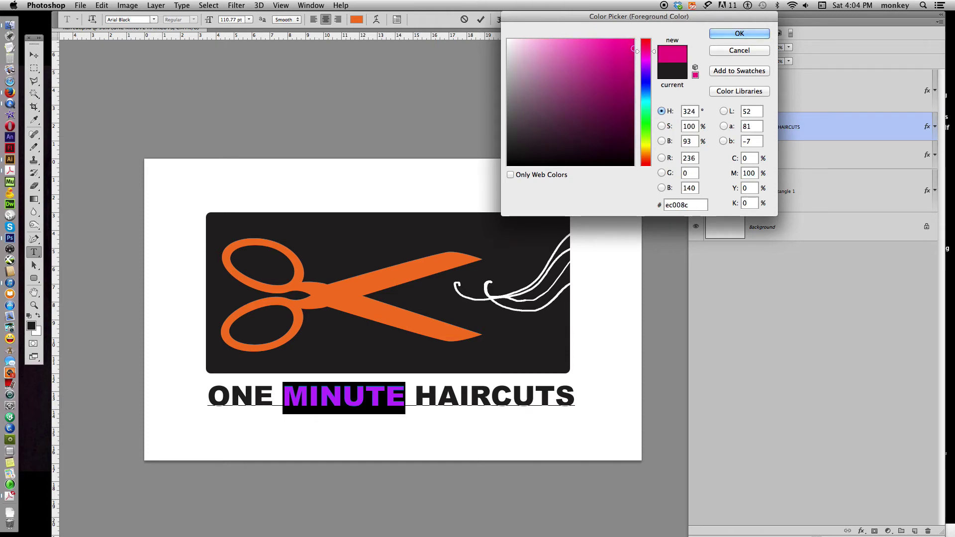
left_click(761, 34)
left_click(378, 394)
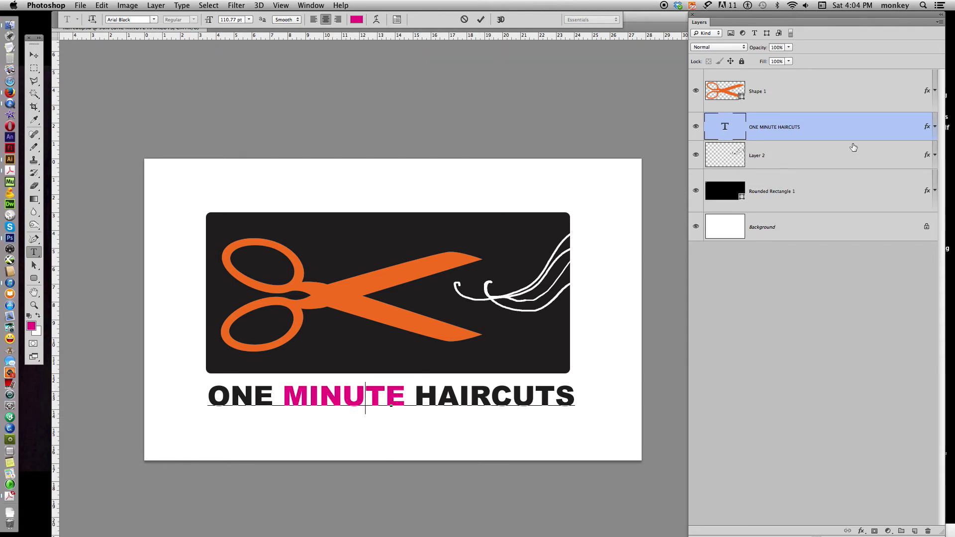
left_click(812, 90)
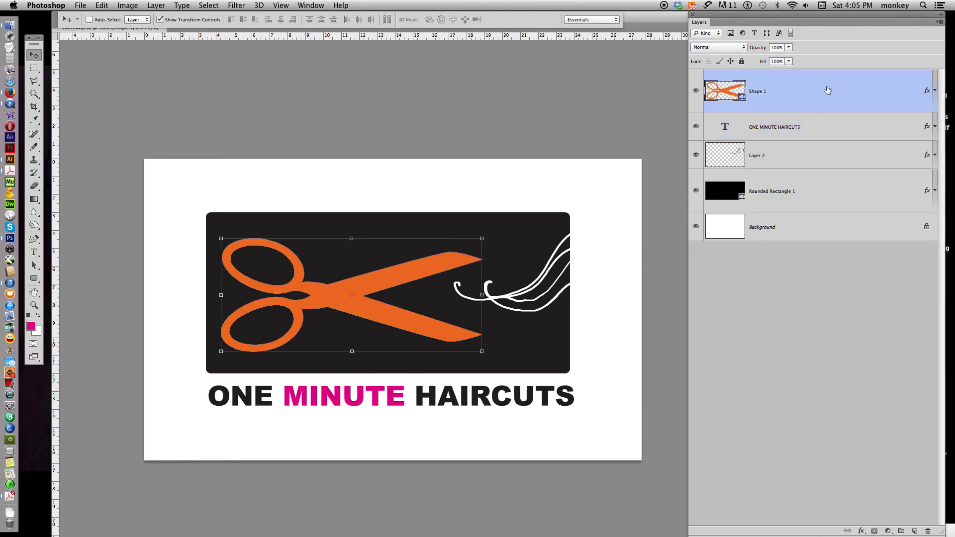
Step: Give the Shape 1 scissors a colour overlay of pure magenta, C0 M100 Y0 K0
double_click(821, 90)
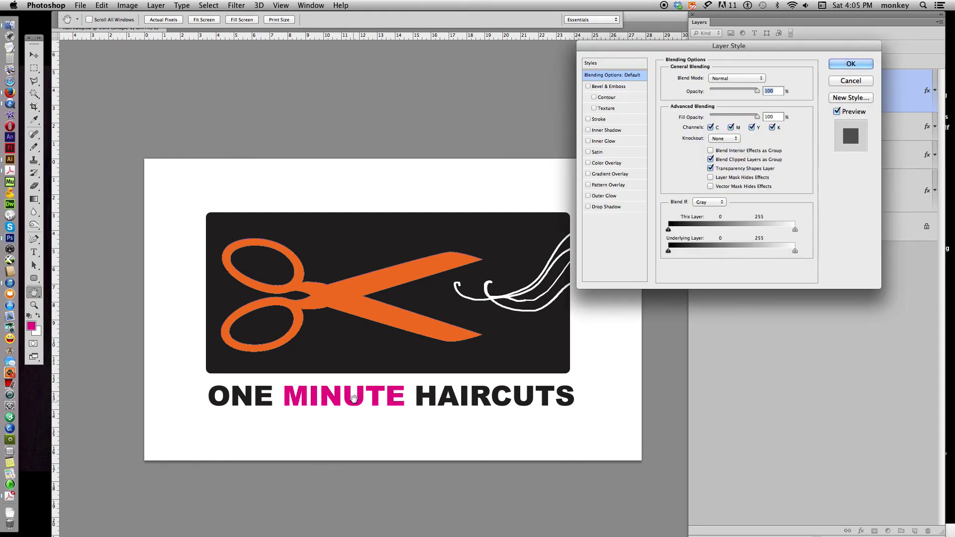
left_click(606, 162)
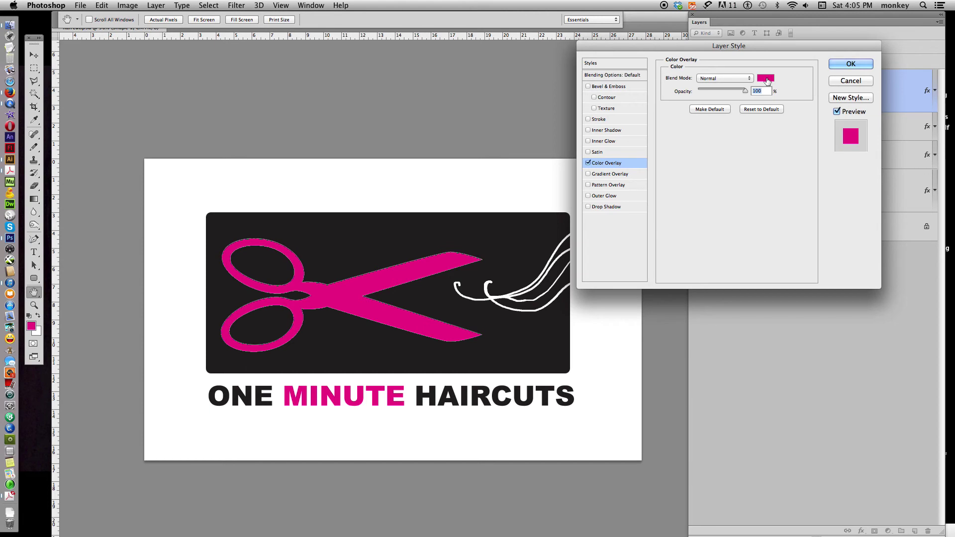
left_click(764, 80)
left_click(746, 159)
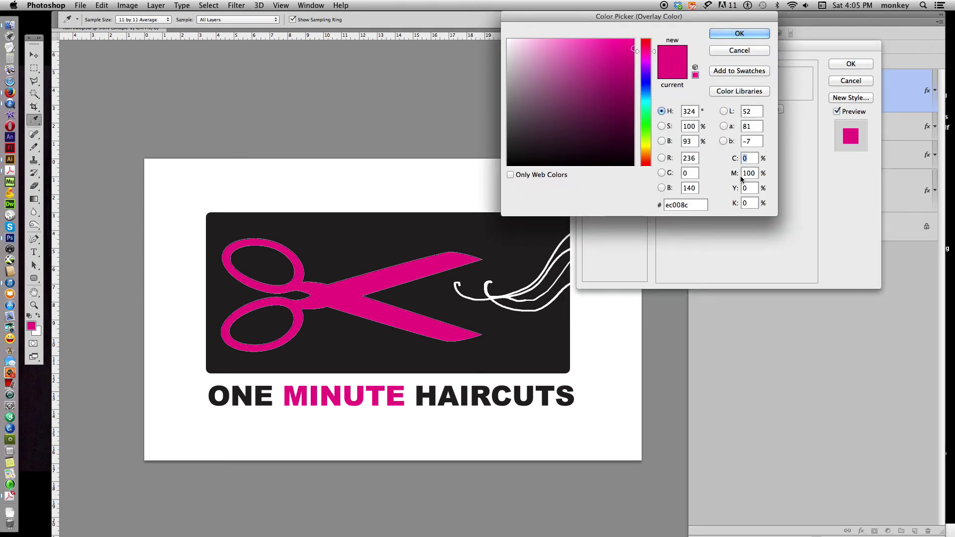
left_click(739, 33)
left_click(850, 65)
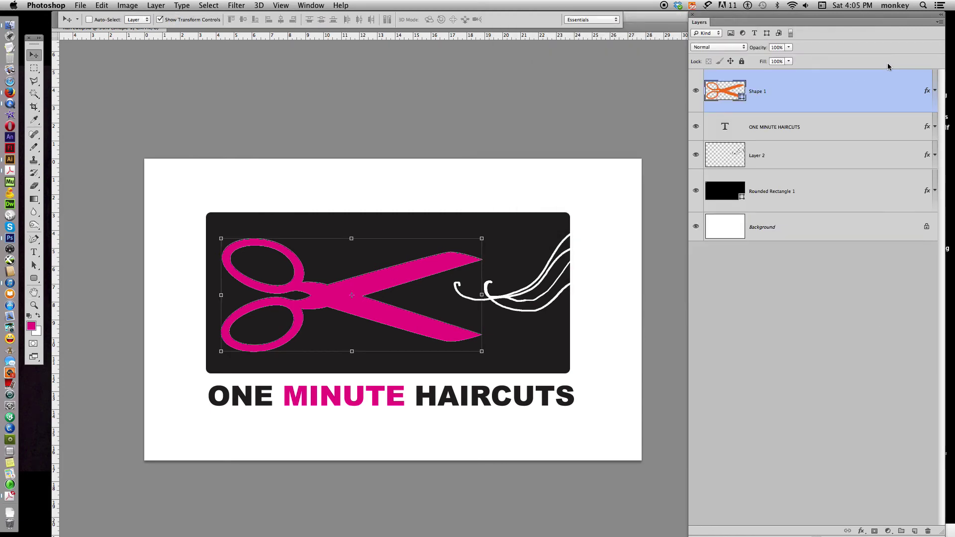
Step: Undo twice and show the Channels panel beside the canvas
key("super+z")
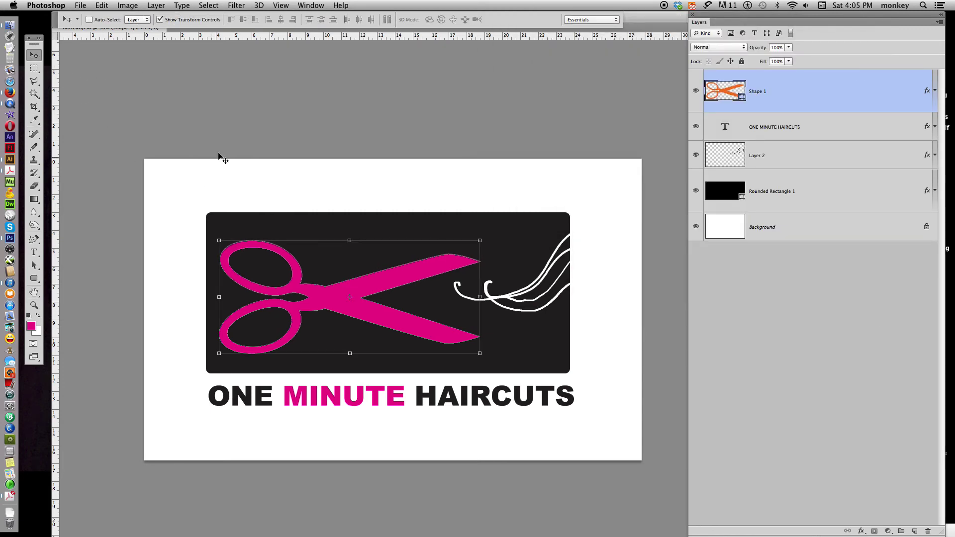
key("super+z")
left_click(311, 5)
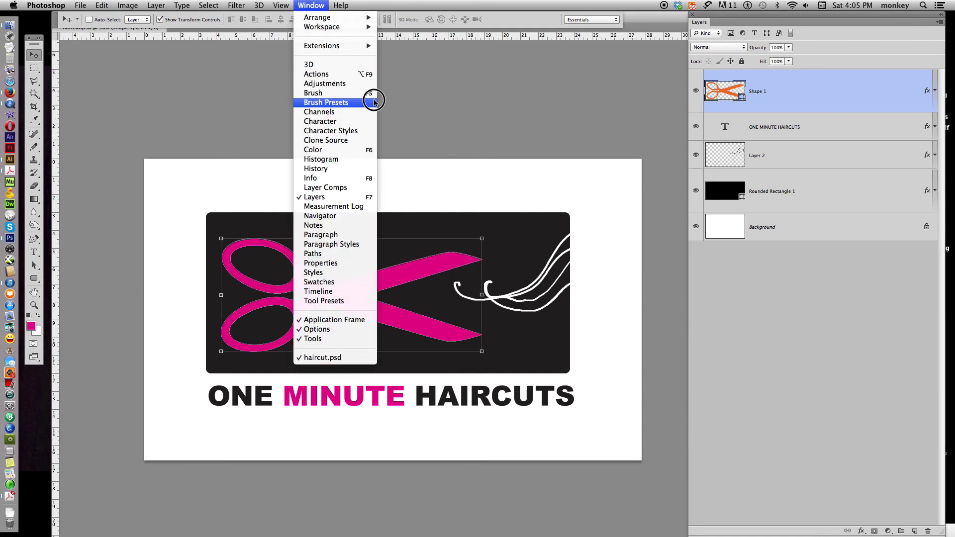
left_click(320, 101)
left_click_drag(754, 261, 670, 85)
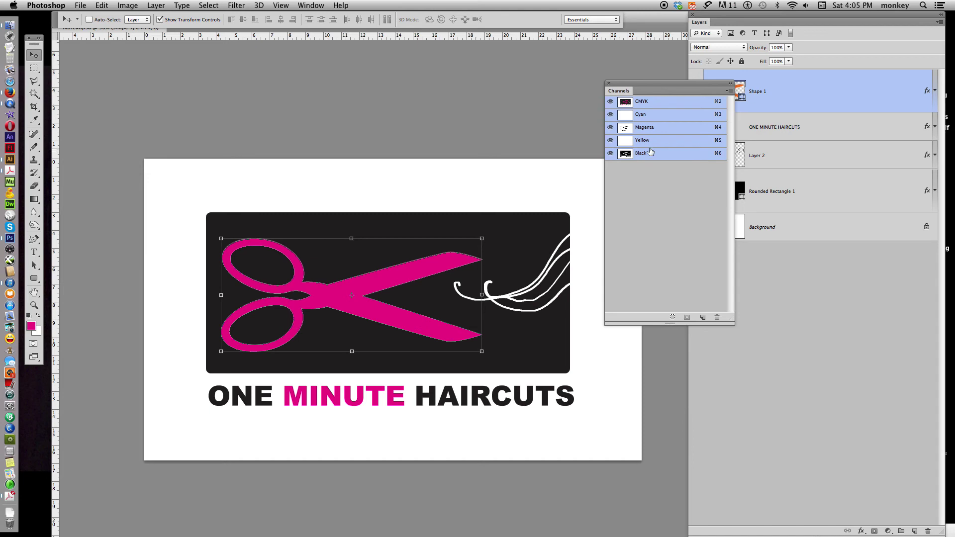
Step: Toggle the Black, Magenta, Cyan and Yellow channels to check each plate, then restore all and dock the panel
left_click(610, 153)
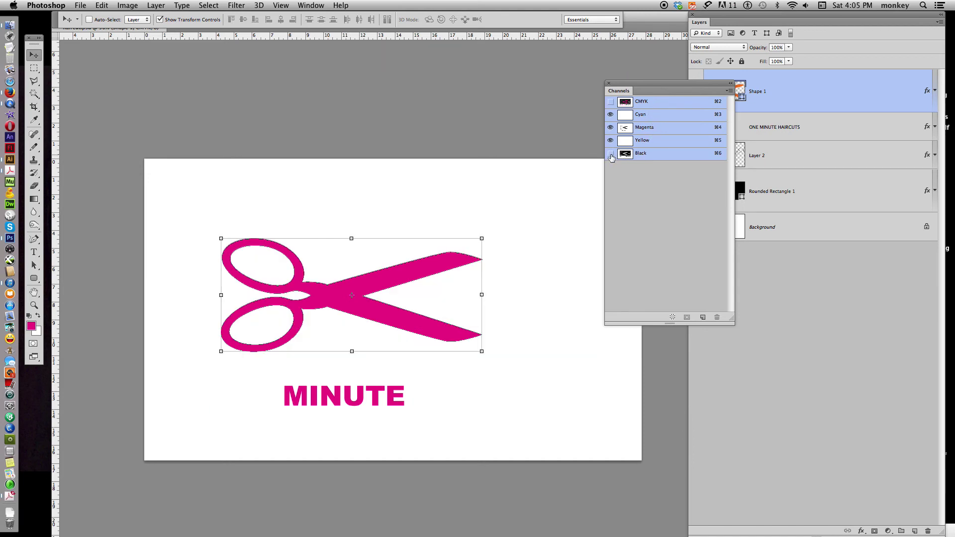
left_click(611, 153)
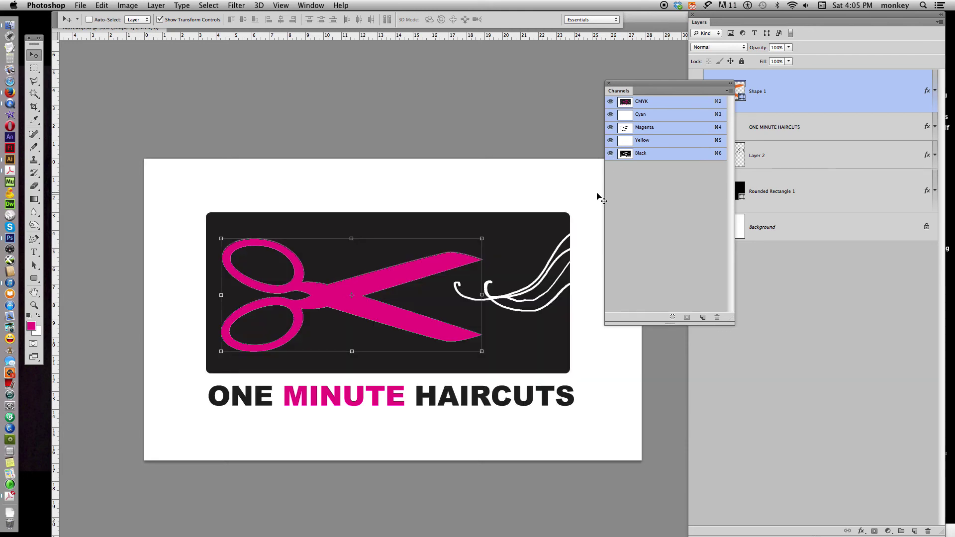
left_click(611, 127)
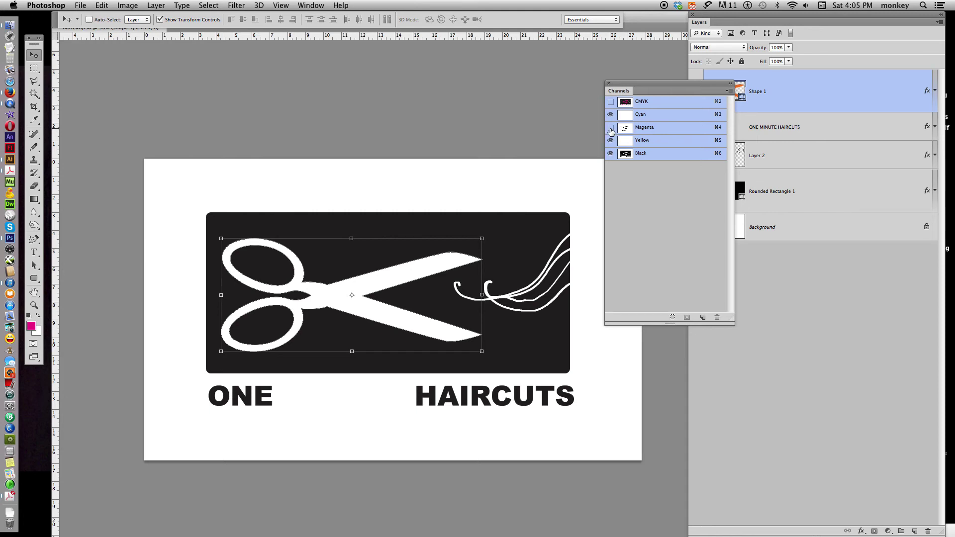
left_click(611, 127)
left_click(654, 114)
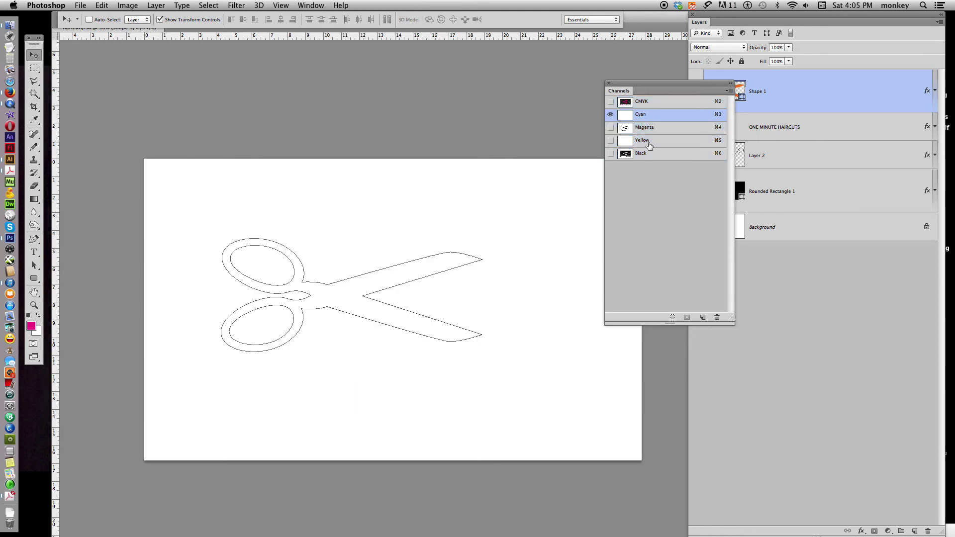
left_click(655, 140)
left_click(611, 114)
left_click(611, 127)
left_click(611, 154)
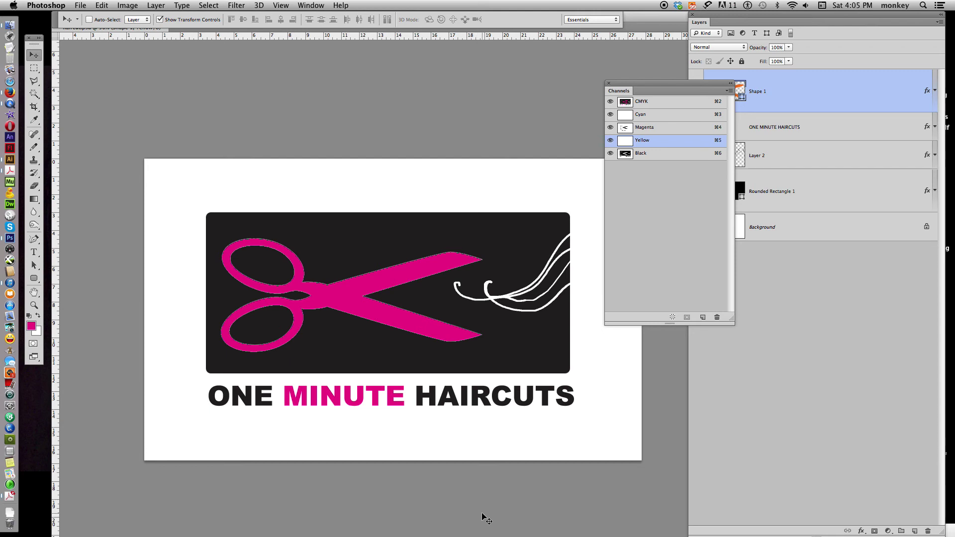
left_click_drag(666, 83, 751, 250)
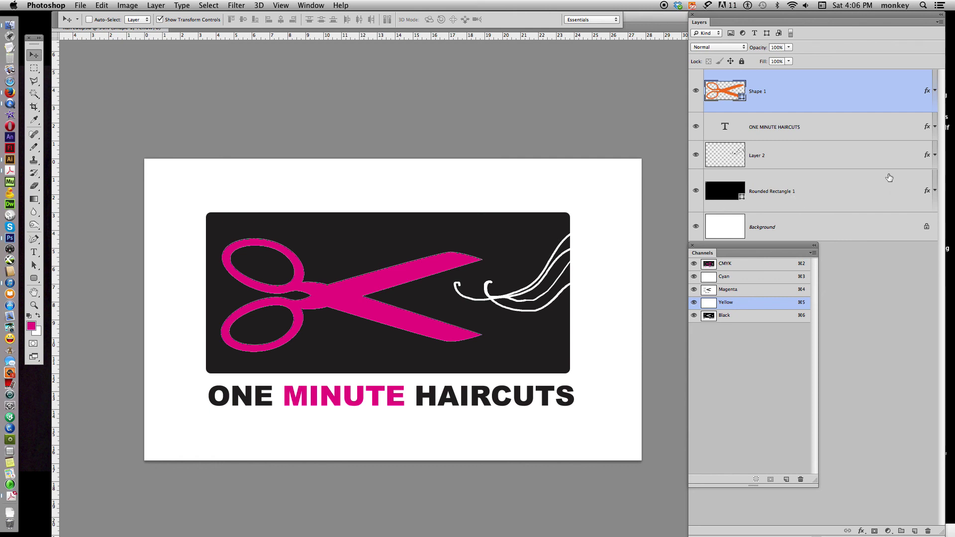
Step: Switch to the Type tool to add new text
left_click(34, 253)
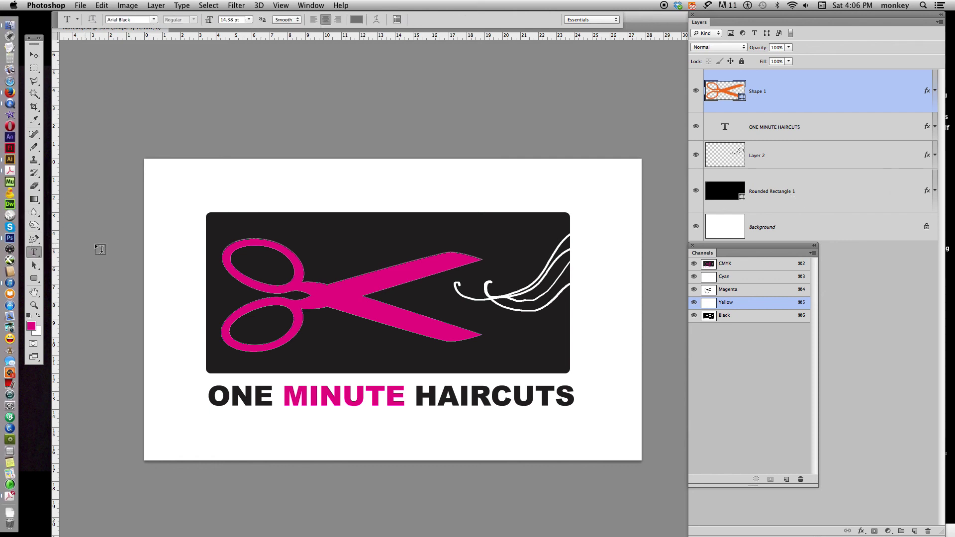
left_click(272, 191)
key("Return")
left_click(406, 183)
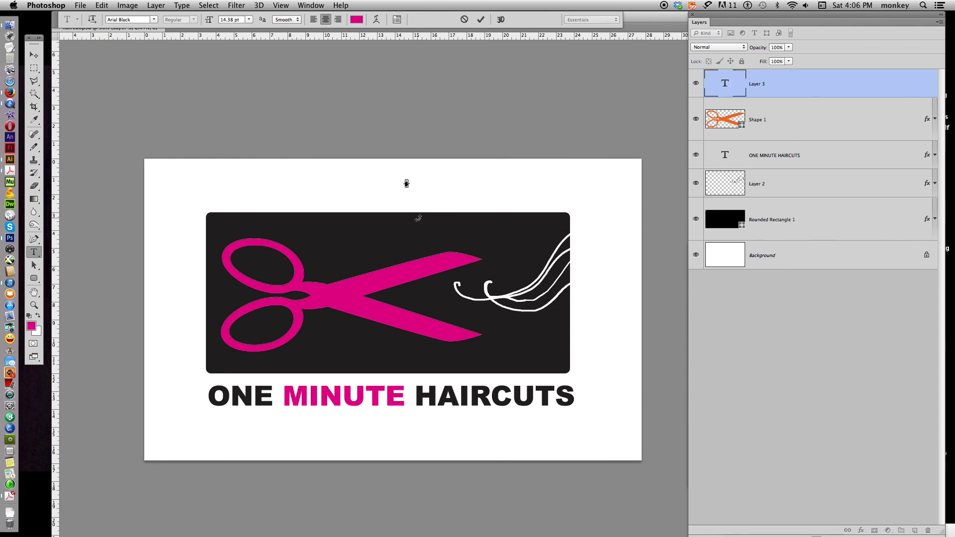
type("@1MinDigital")
left_click(33, 54)
mouse_move(418, 184)
left_mouse_down()
mouse_move(578, 211)
mouse_move(440, 189)
left_mouse_up()
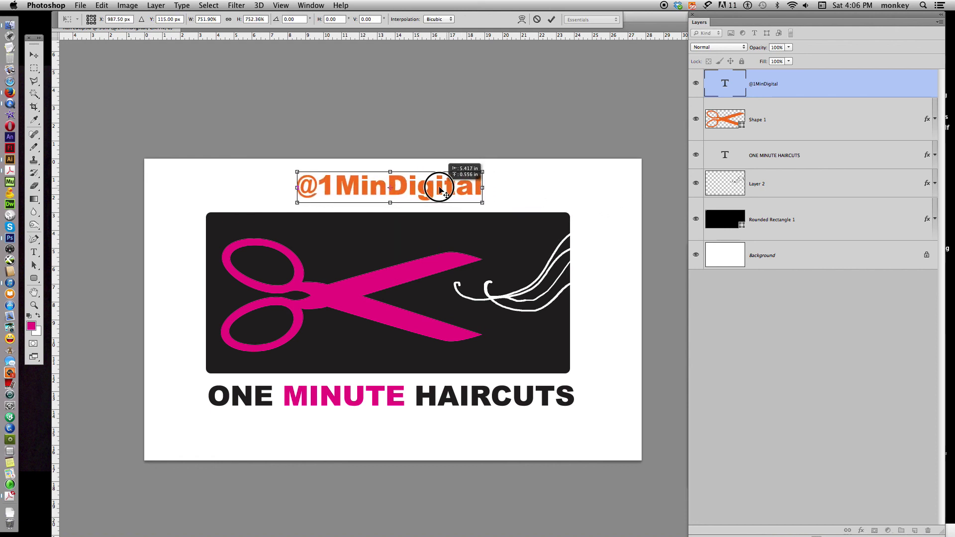
key("Return")
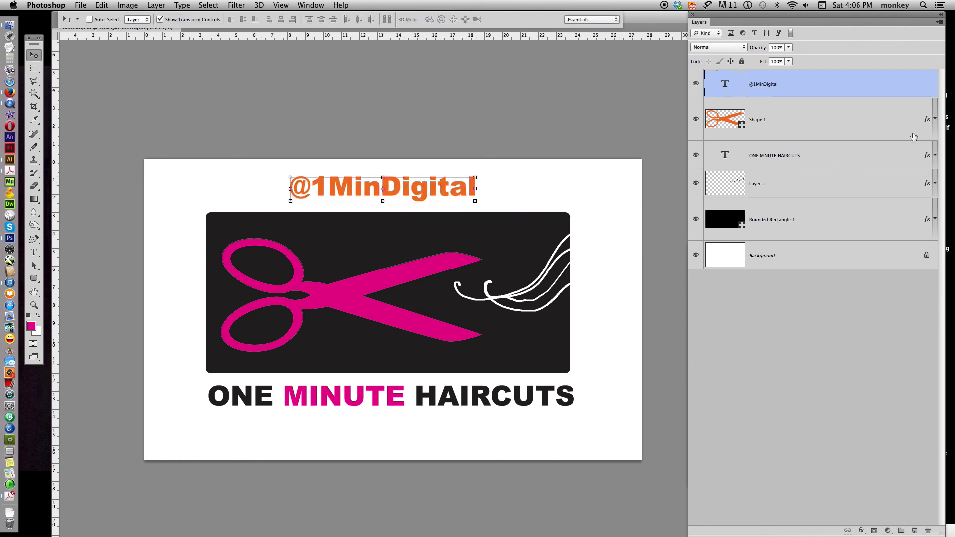